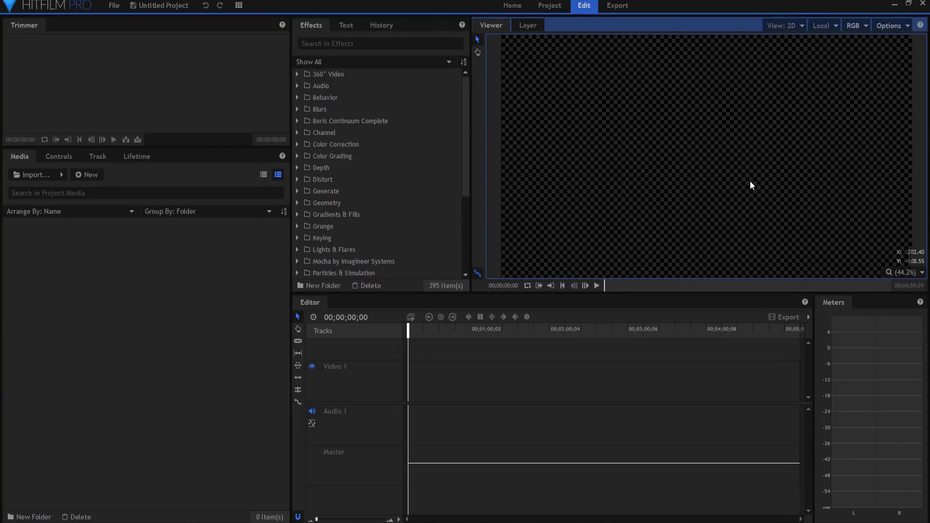
- Create a 1080p composite shot at 29.97 fps with a duration of 5 seconds
click(85, 173)
click(106, 188)
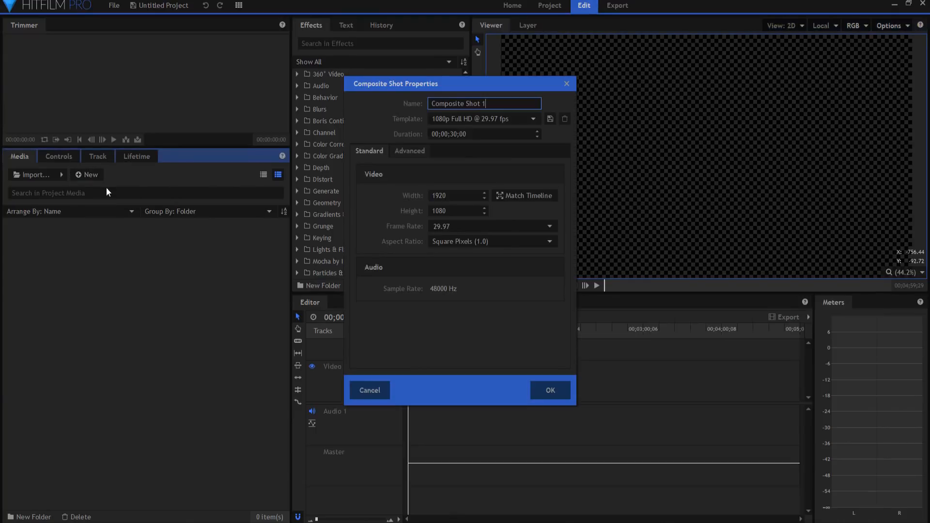
click(453, 134)
text(5)
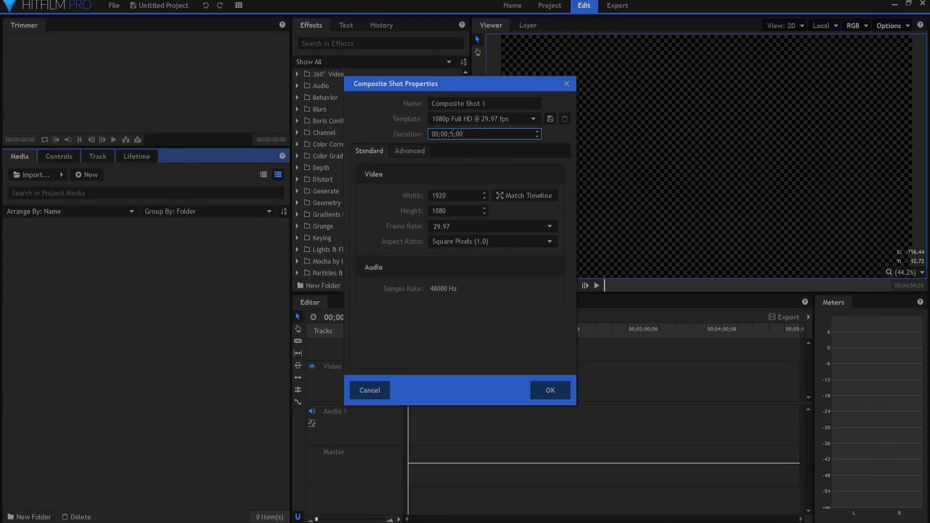
key(Return)
- Add a black 1920 x 1080 plane layer to the composite shot
click(490, 317)
click(483, 330)
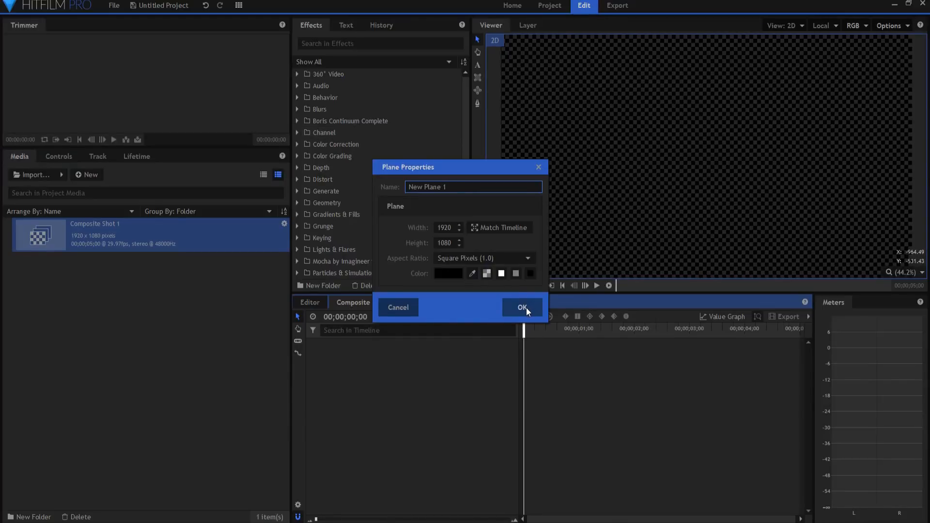
click(526, 307)
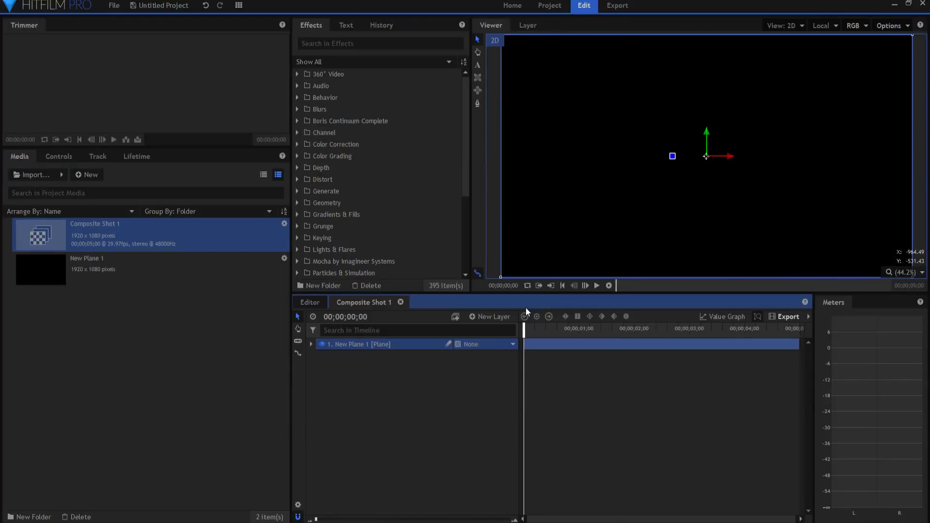
- Add a white plane layer and place it beneath the black plane
click(491, 318)
click(490, 329)
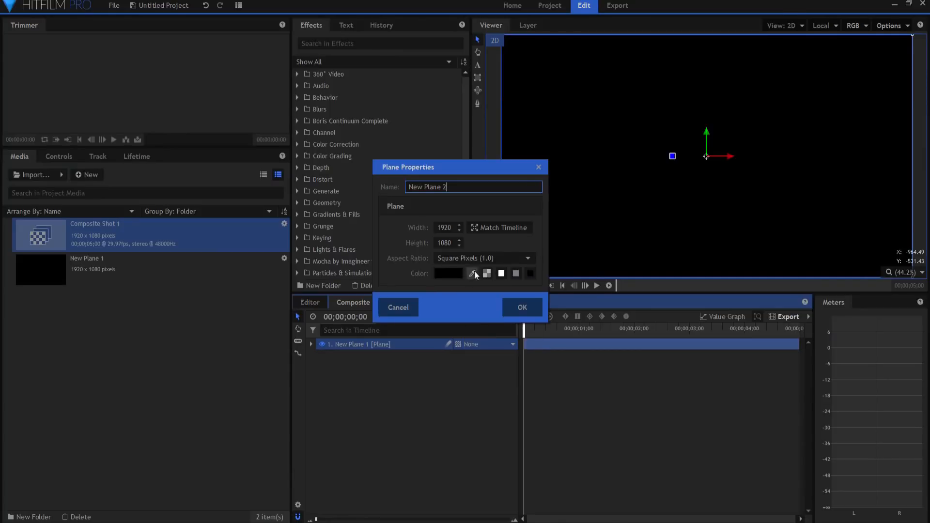
click(502, 274)
click(527, 312)
mouse_move(395, 344)
mouse_down()
mouse_move(396, 376)
mouse_move(393, 360)
mouse_up()
- Apply the BCC Type On Text effect from BCC 3D Objects to the black plane
click(387, 345)
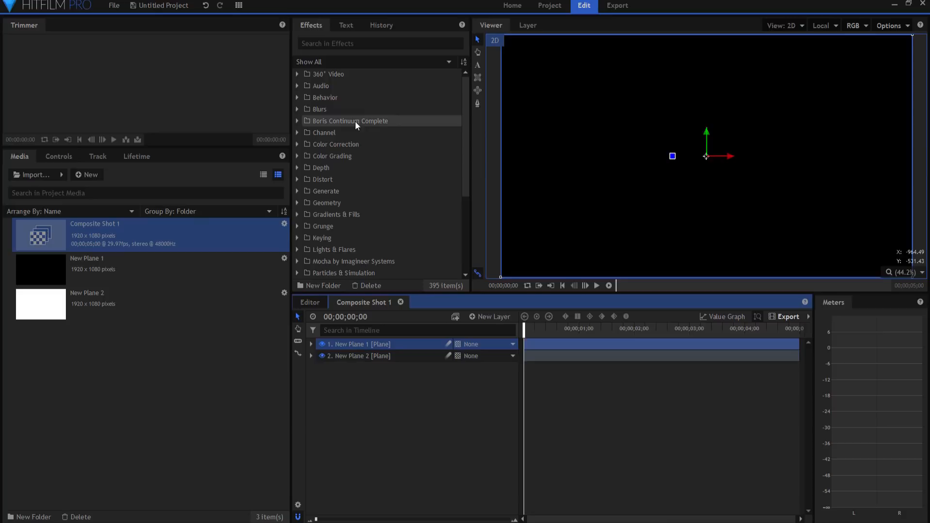
click(296, 122)
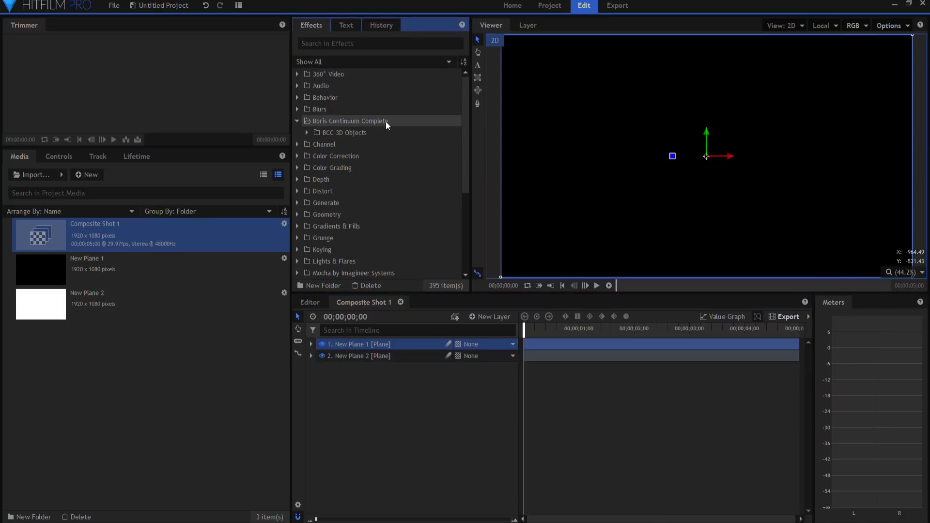
click(306, 133)
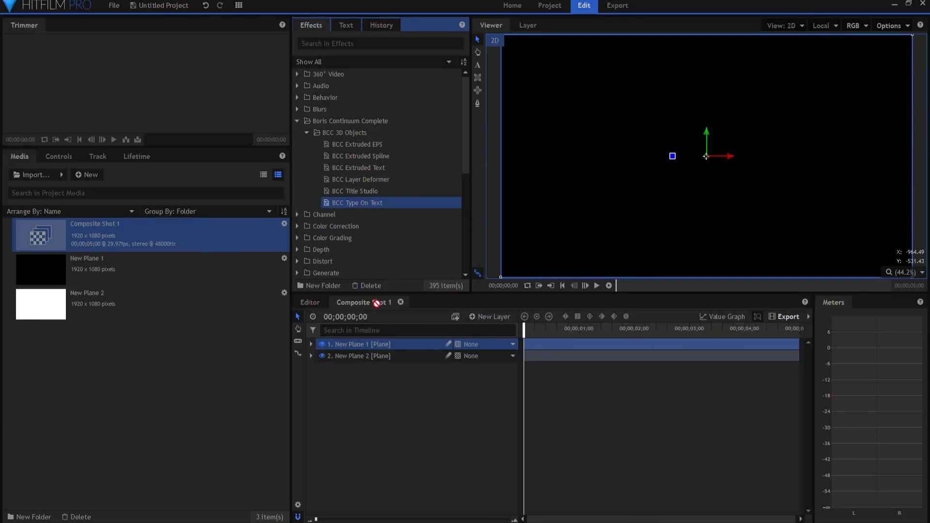
drag(379, 350, 374, 342)
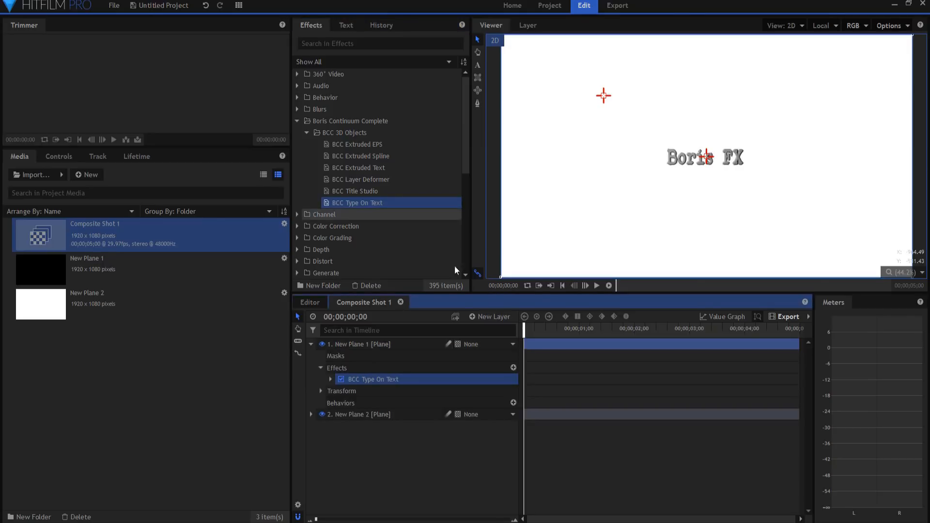
click(321, 414)
click(321, 414)
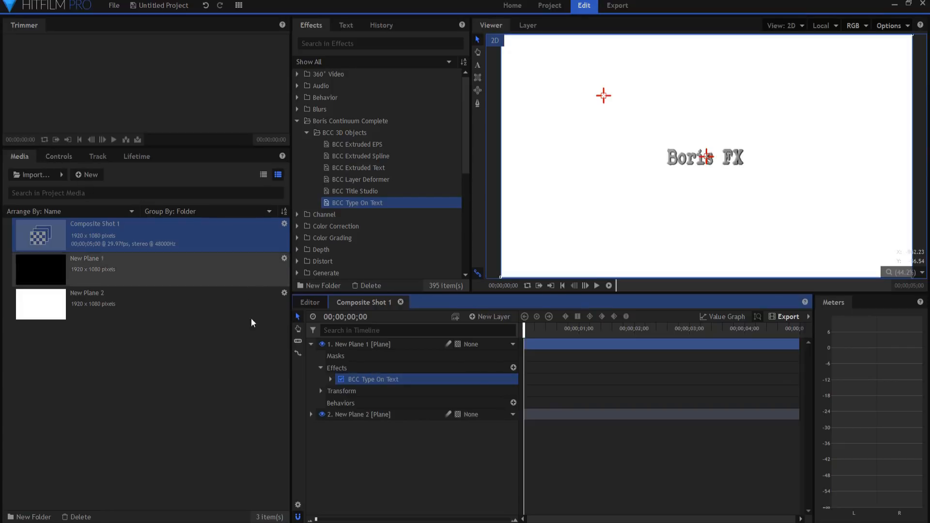
- Load the default.bsp preset in the BCC Type On Text effect's controls
click(54, 160)
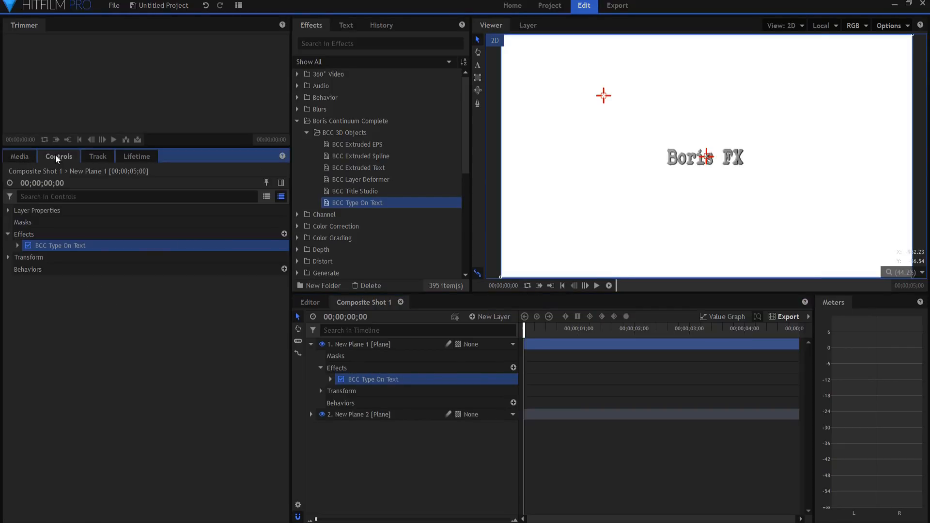
click(18, 245)
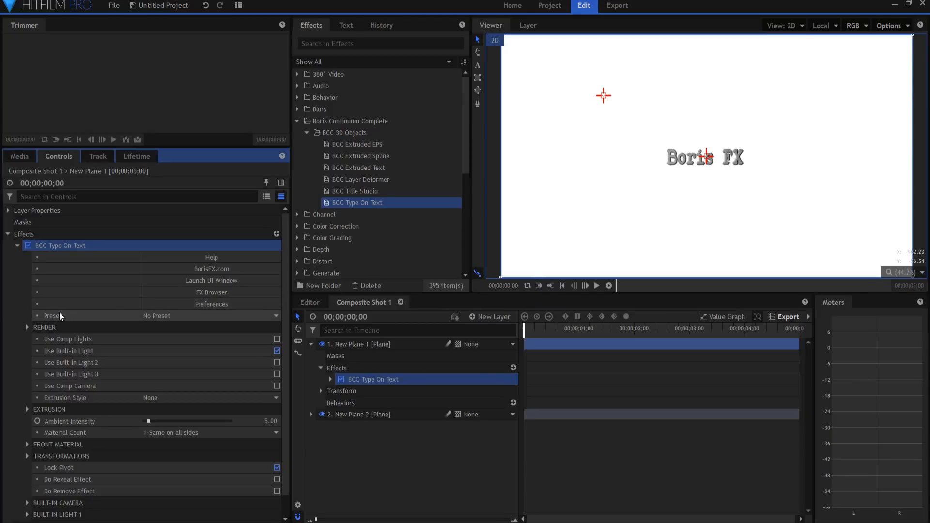
click(180, 318)
click(172, 379)
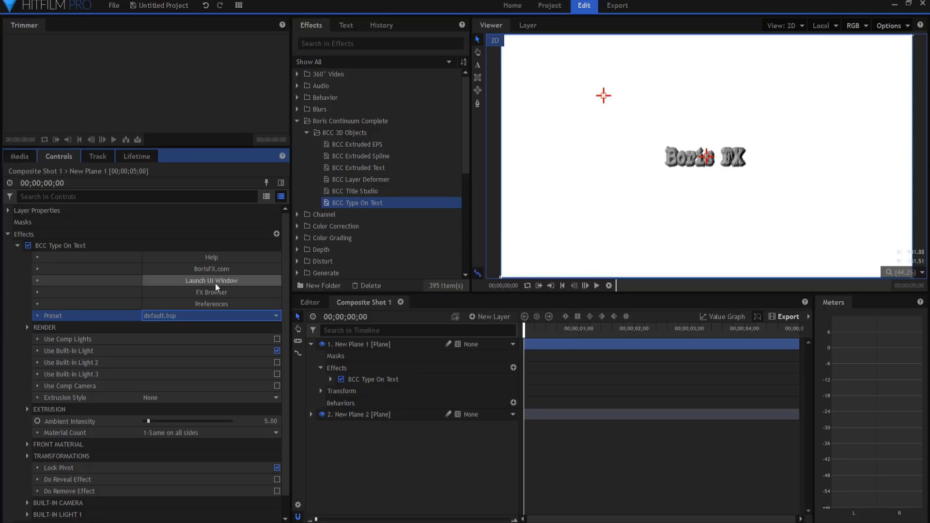
- Replace the effect's sample text with "Type the text" in the Boris text editor
click(202, 283)
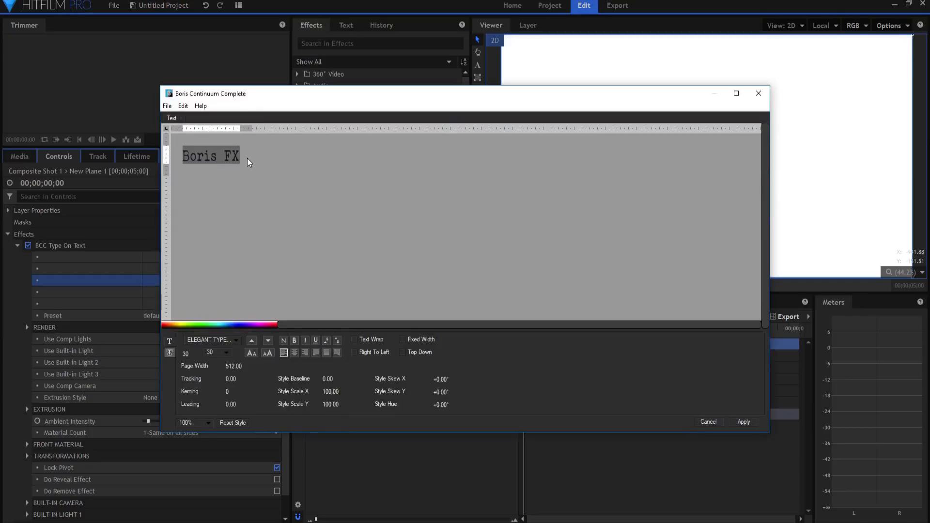
text(Ty)
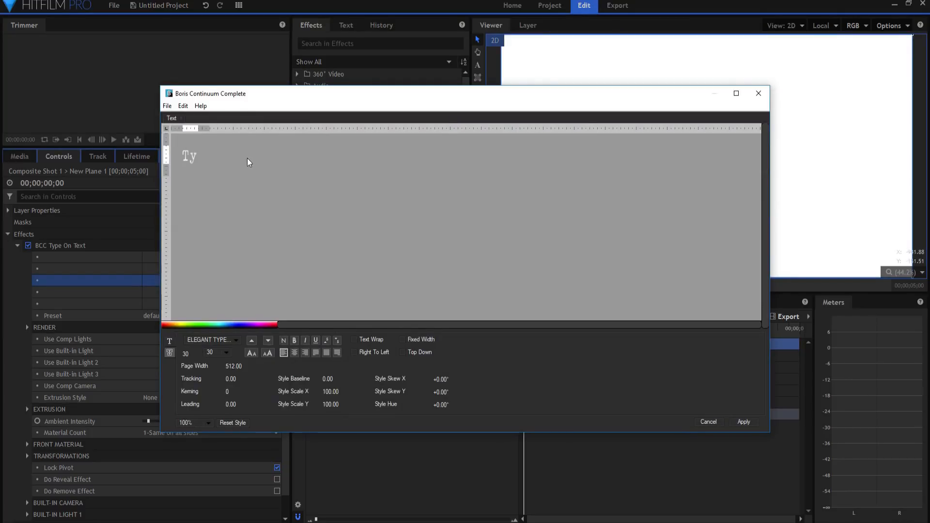
text(pe the text)
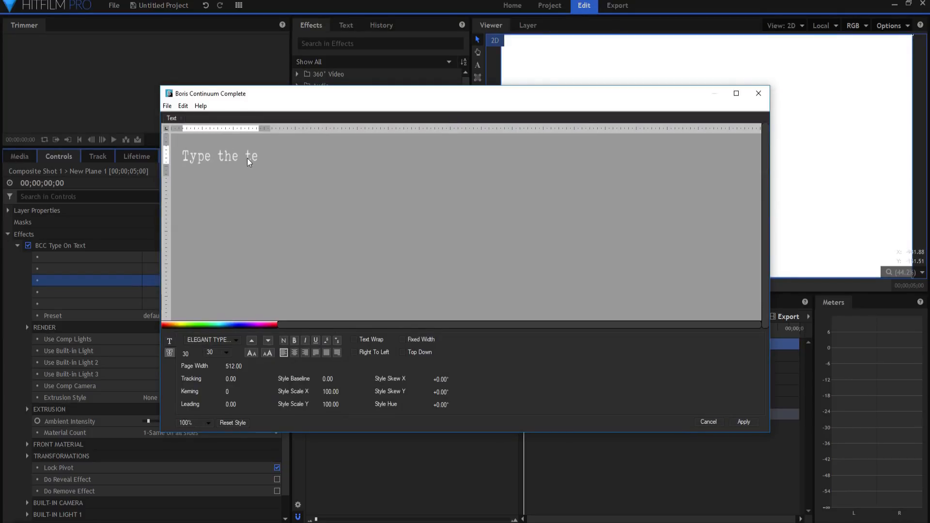
- Set the font size of the whole text to 48 and apply it to the effect
click(210, 339)
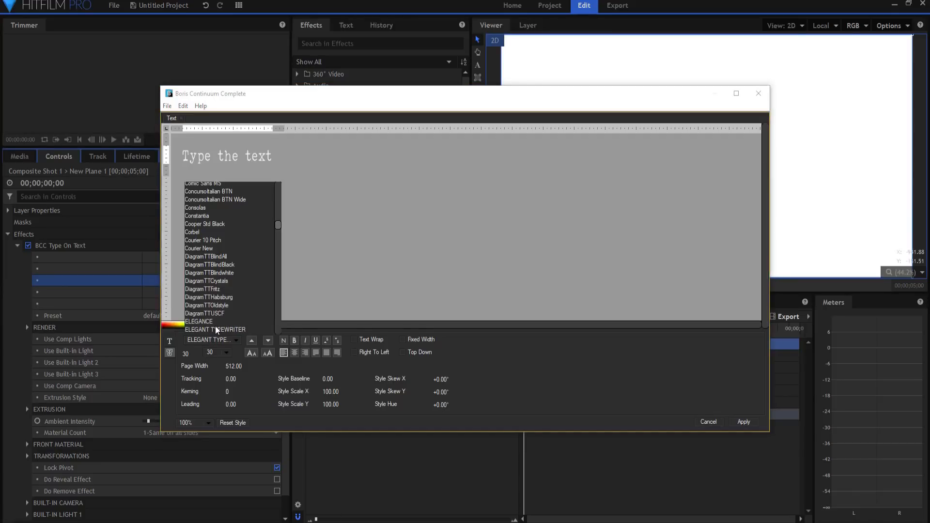
click(215, 354)
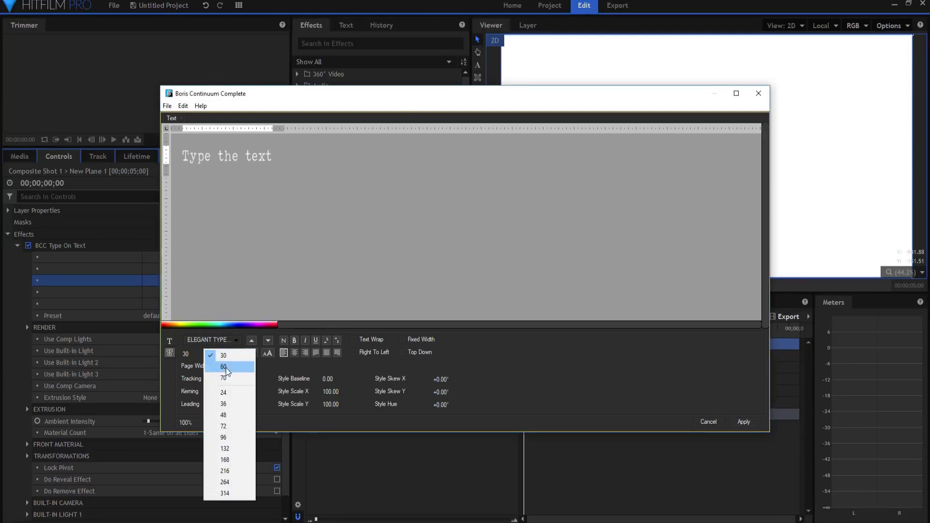
click(229, 415)
drag(272, 155, 182, 155)
click(216, 355)
click(229, 415)
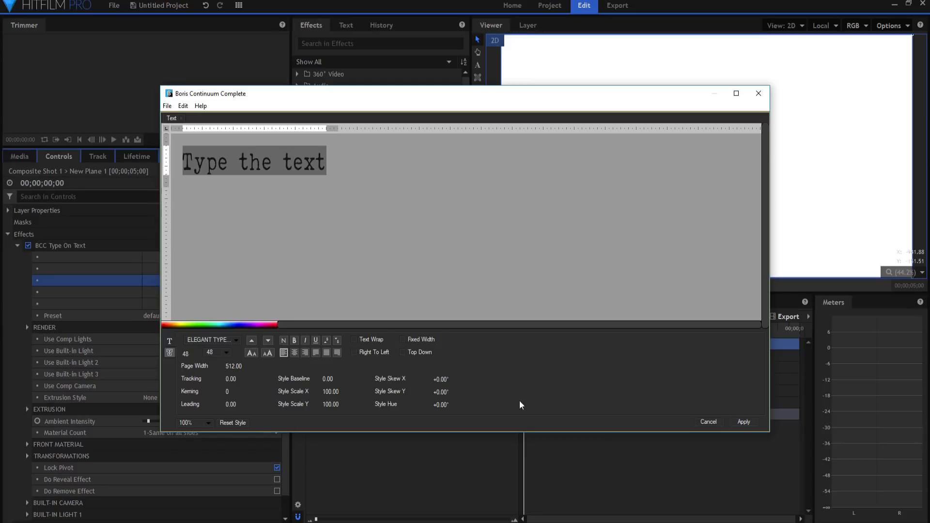
click(743, 422)
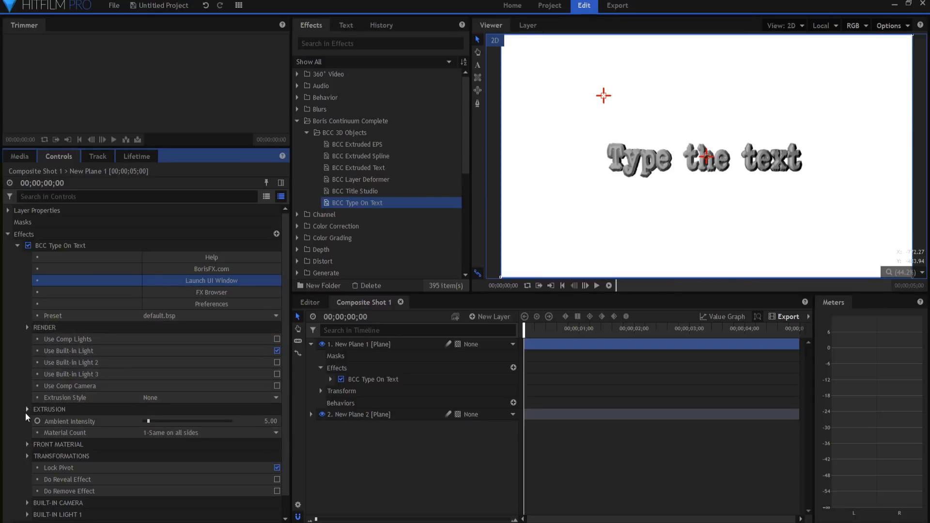
- Flatten the text by setting Extrusion Depth and Bevel Amount to 0, and turn off the built-in light
click(26, 409)
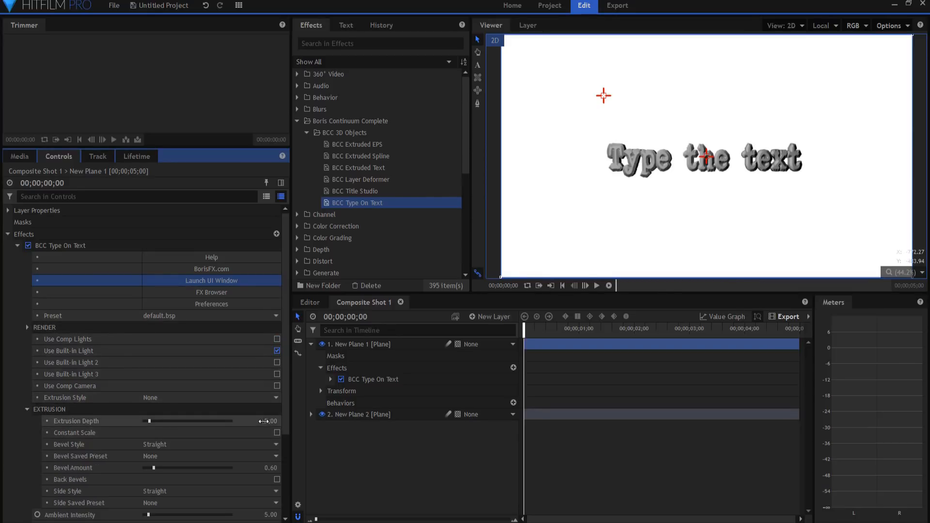
drag(265, 420, 252, 421)
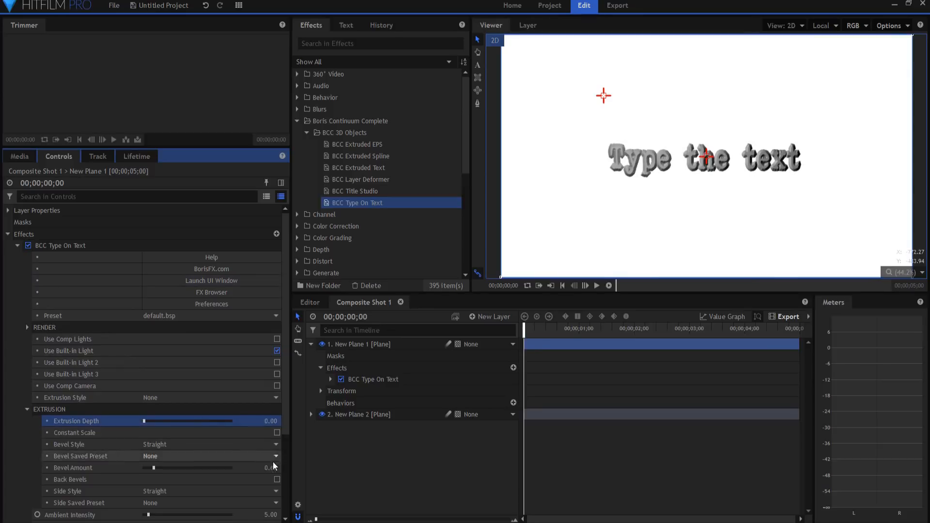
drag(270, 466, 256, 467)
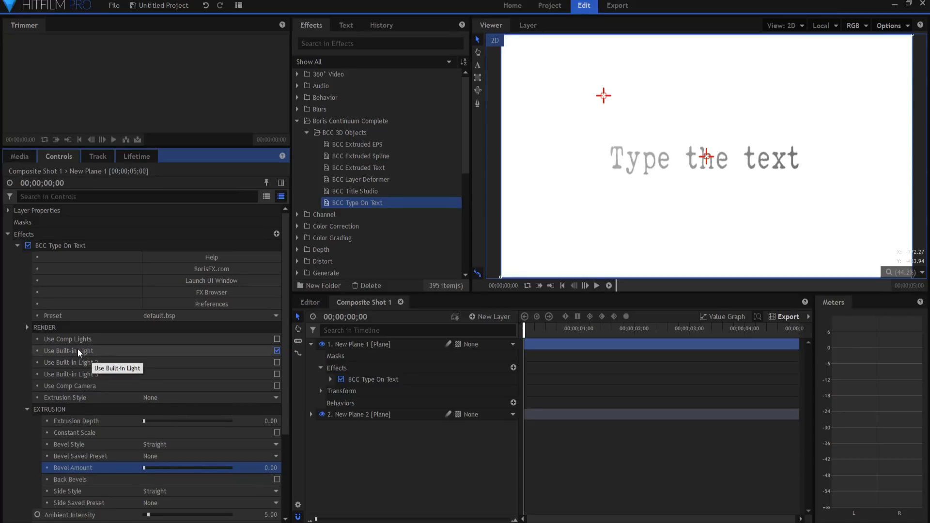
click(277, 351)
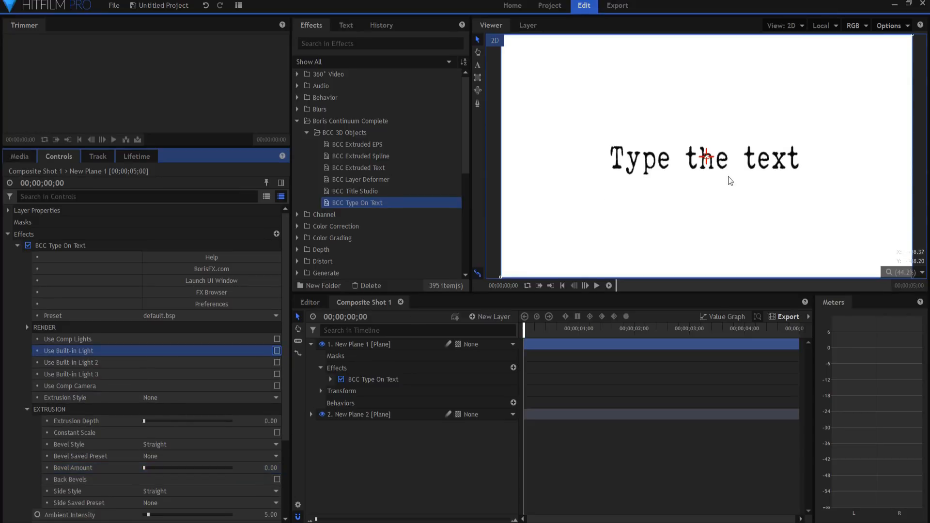
click(444, 474)
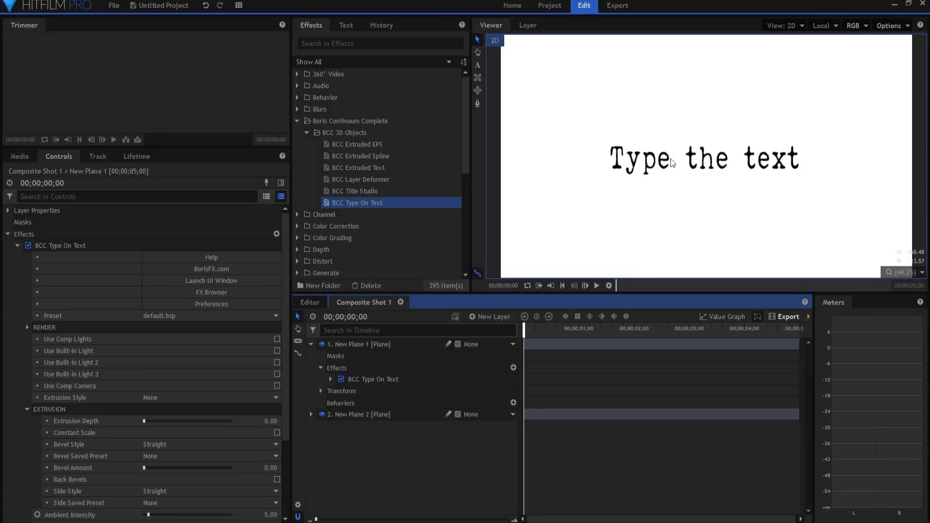
click(27, 409)
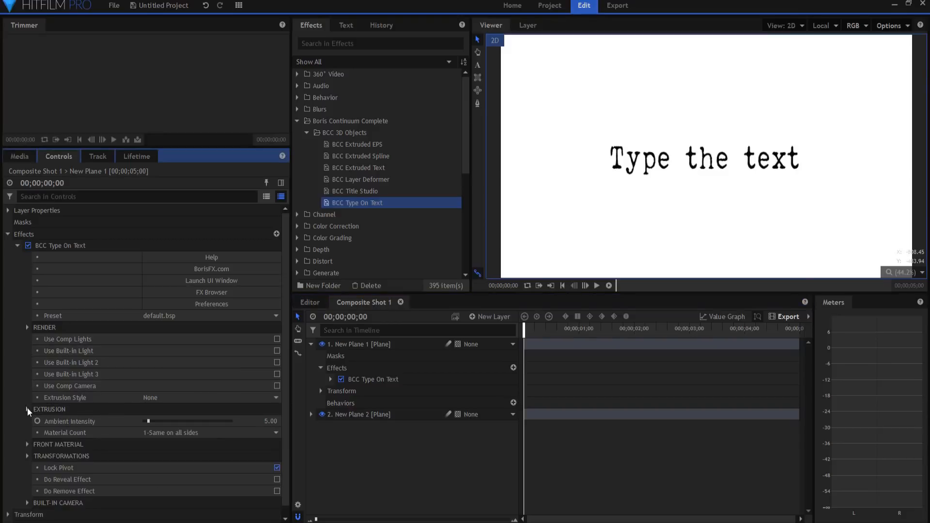
- Enable the reveal effect and set its Overlap and Fade to 0
click(597, 285)
click(562, 286)
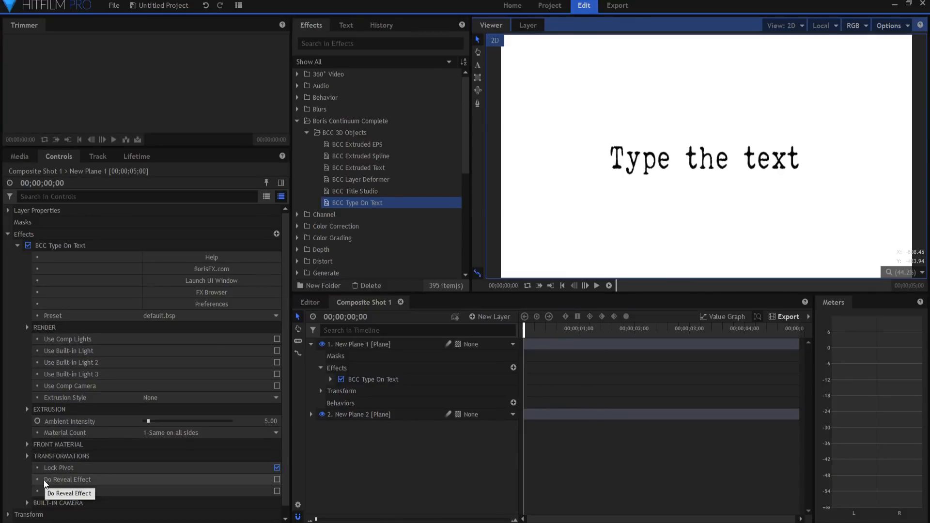
scroll(45, 484, down, 1)
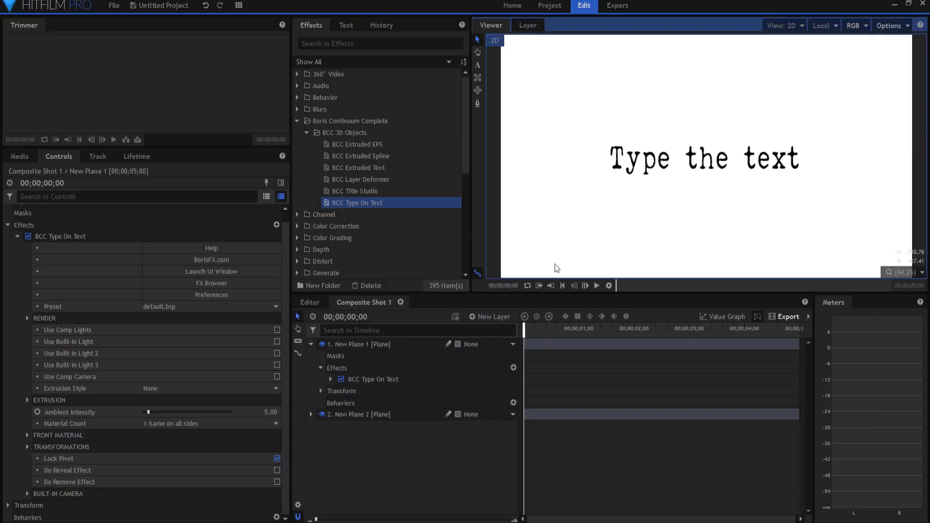
click(277, 470)
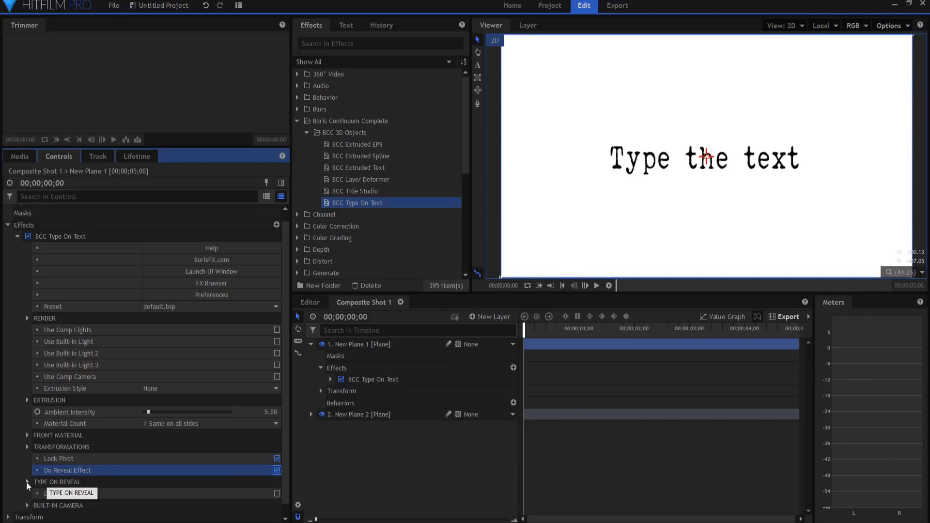
click(27, 482)
scroll(146, 390, down, 4)
scroll(146, 390, down, 1)
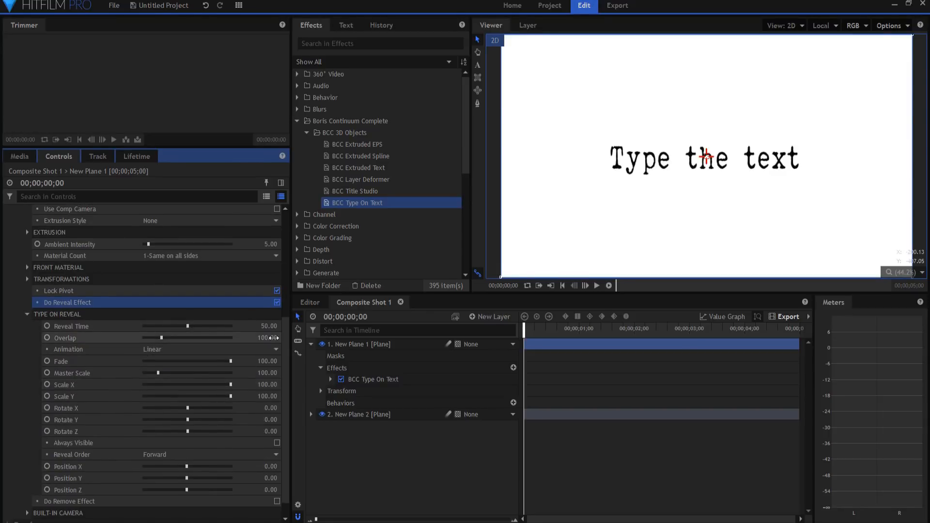
drag(274, 337, 265, 361)
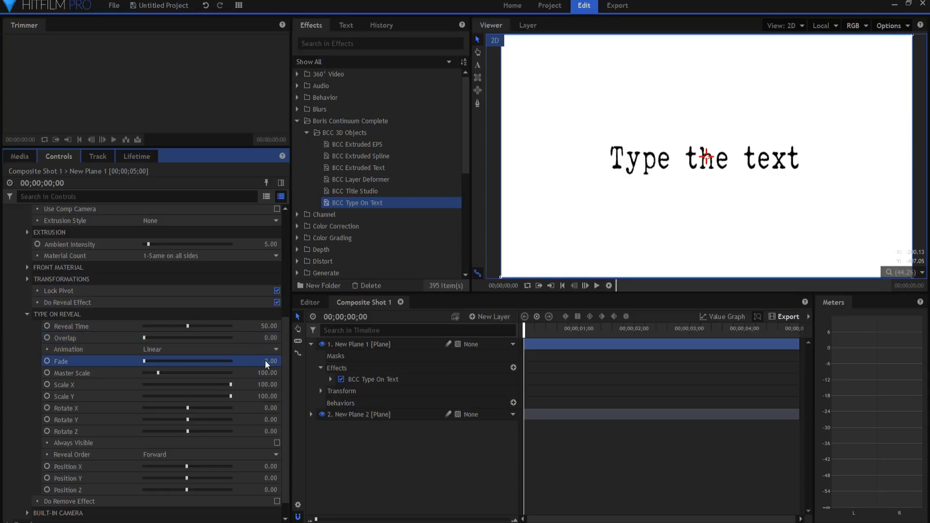
- Set the type-on Reveal Time to 80 and play the animation from the start
click(599, 290)
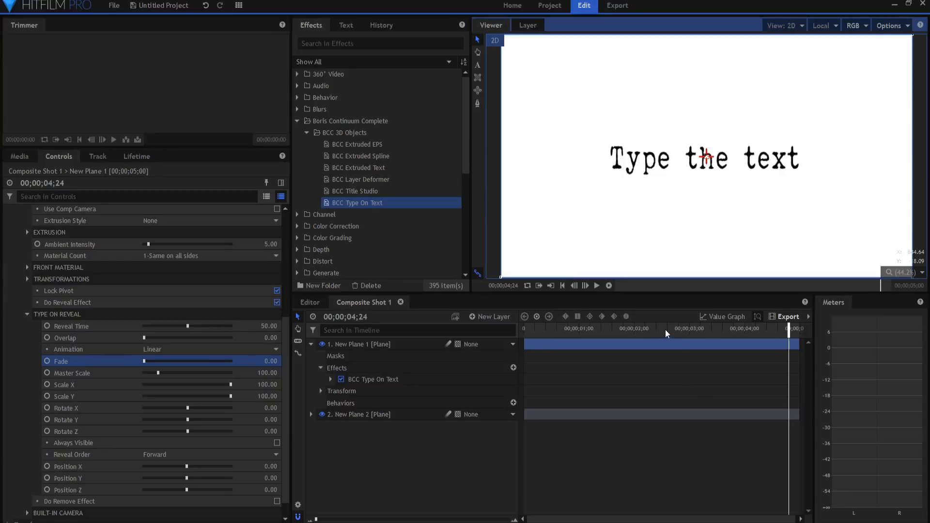
mouse_move(667, 328)
mouse_down()
mouse_move(649, 331)
mouse_move(664, 329)
mouse_up()
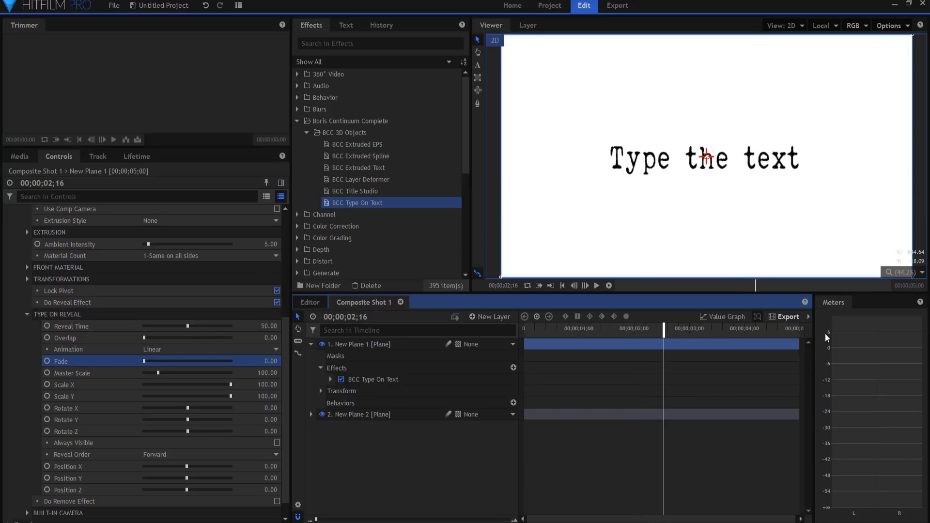
drag(264, 326, 266, 327)
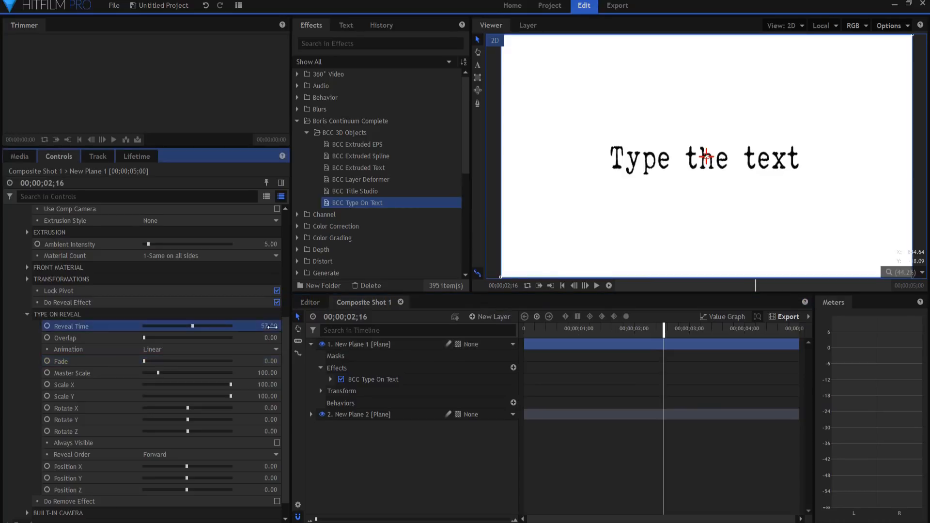
click(264, 326)
text(80)
key(Return)
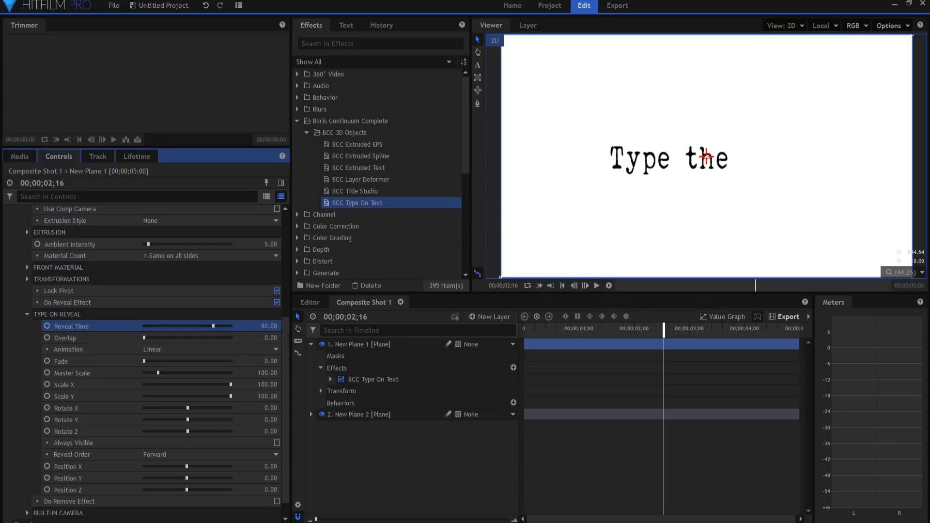
click(562, 285)
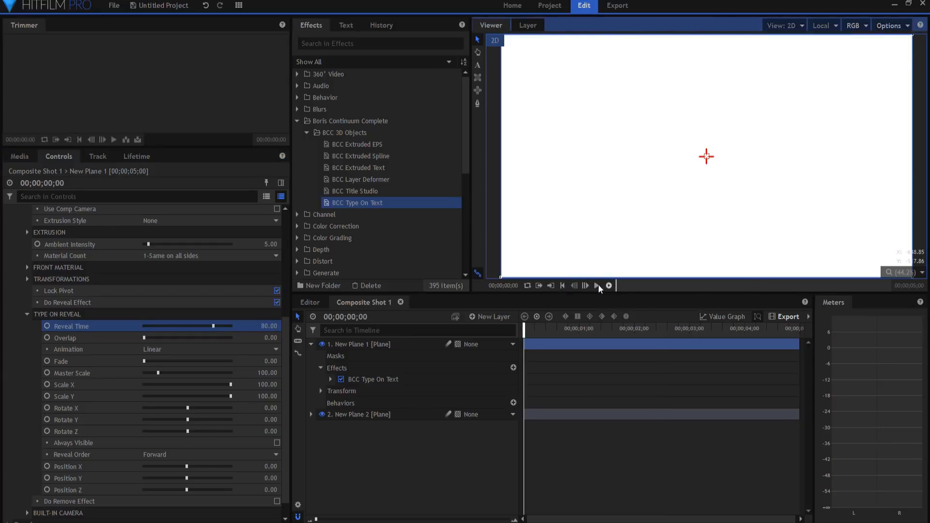
click(597, 285)
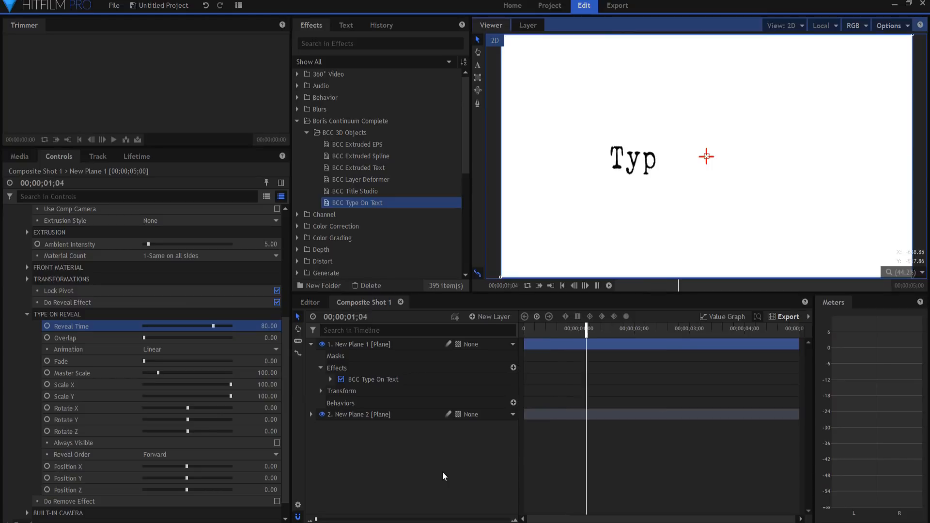